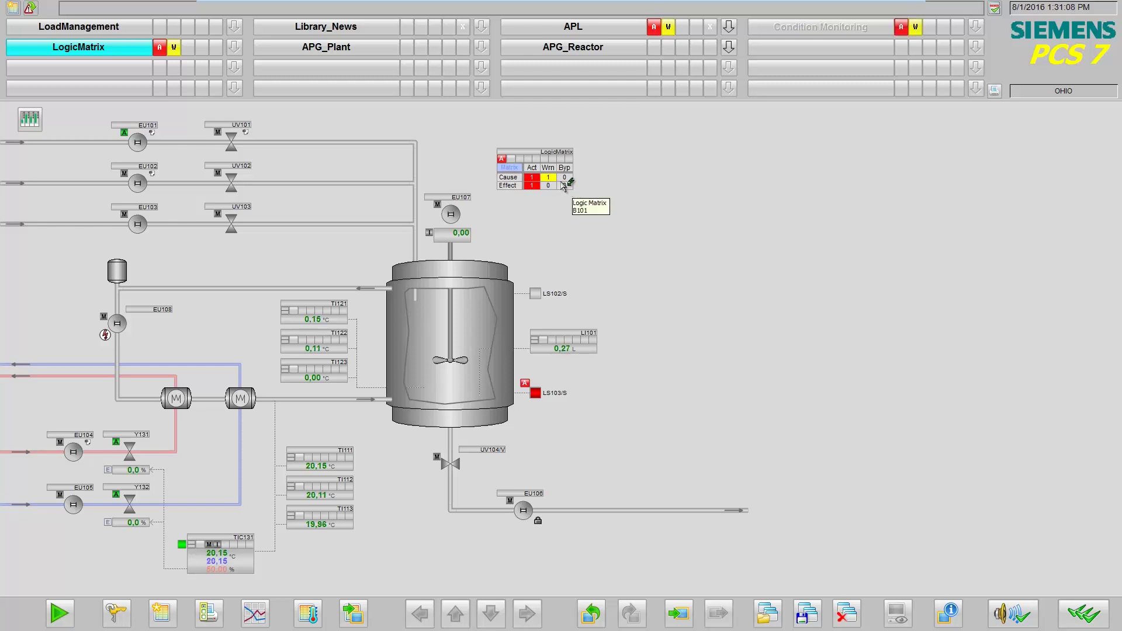
Open the Logic Matrix B101 faceplate, stretch it to full height and move it right of the vessel display
click(541, 157)
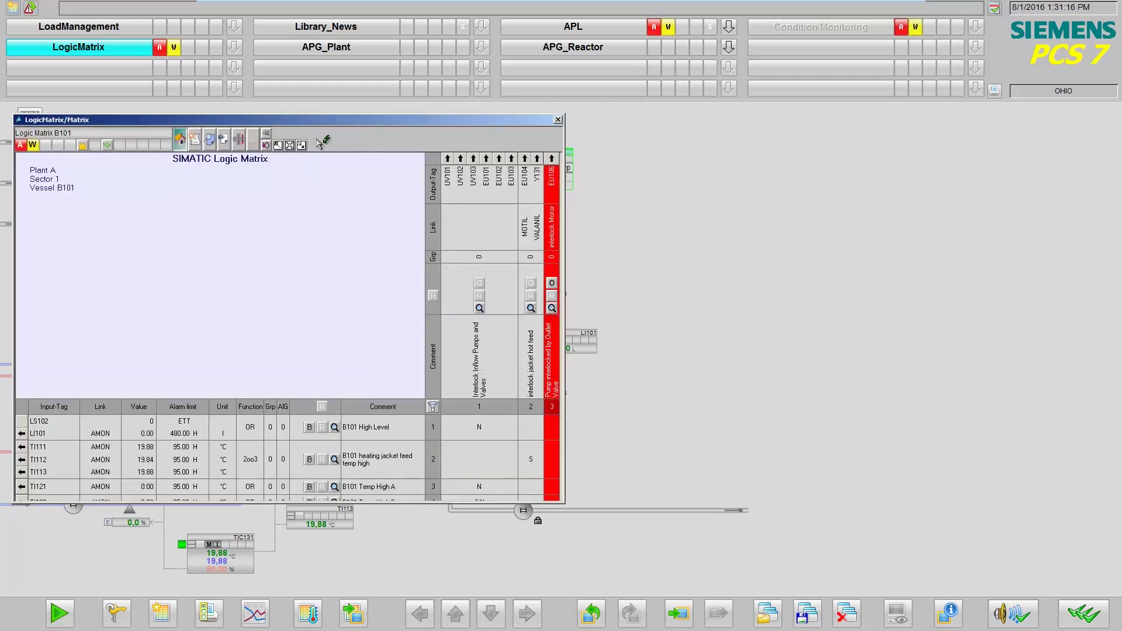
drag(391, 121, 929, 131)
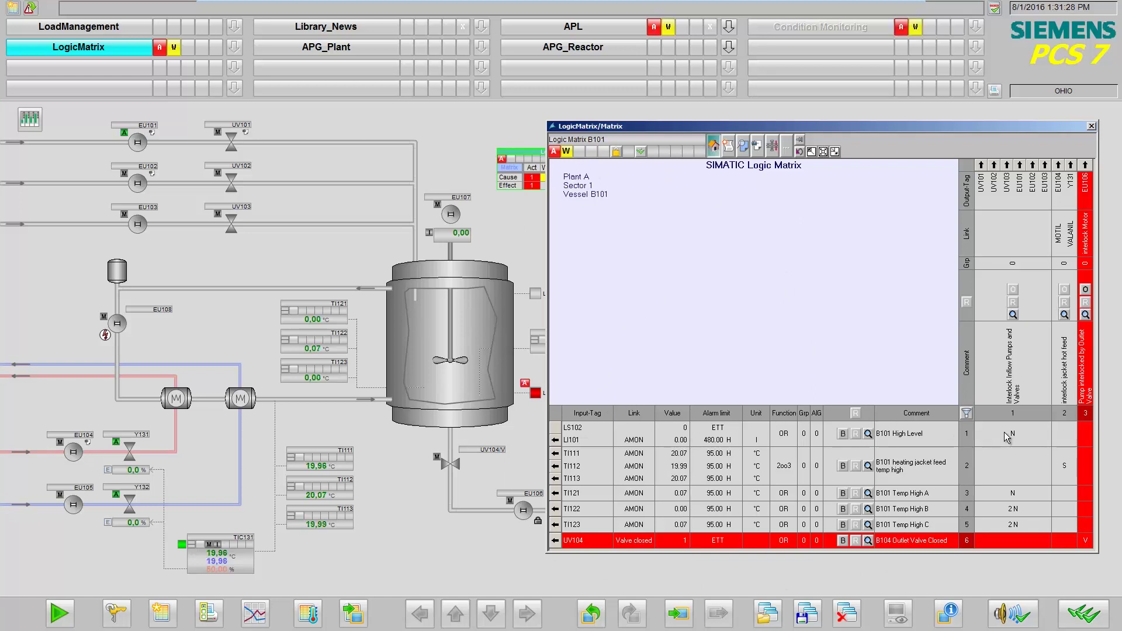
key(alt+Tab)
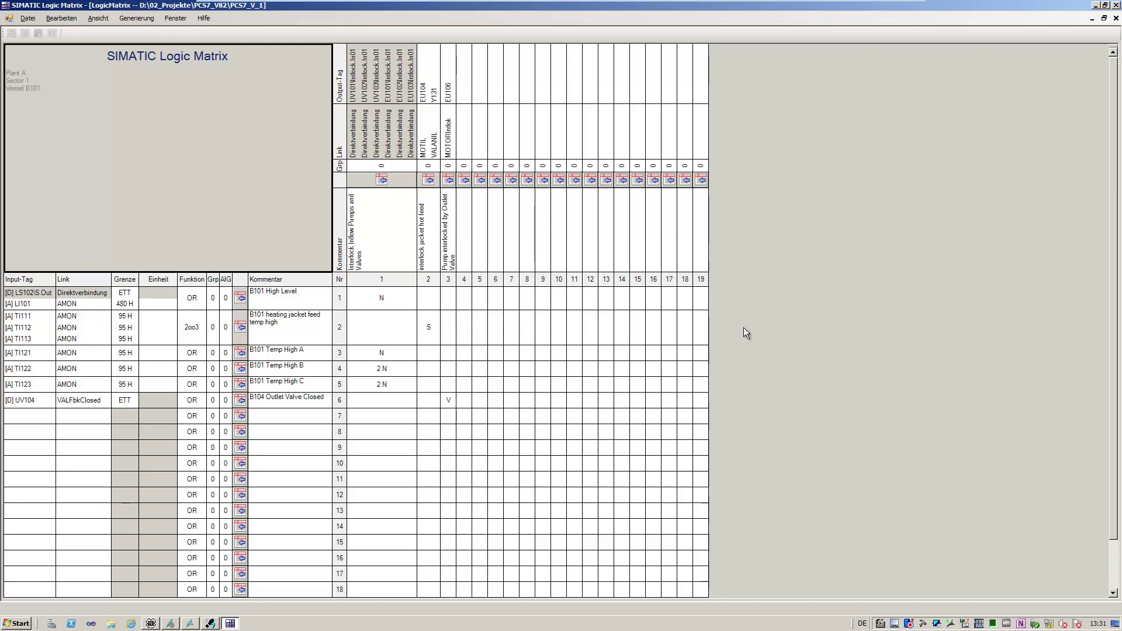
key(alt+Tab)
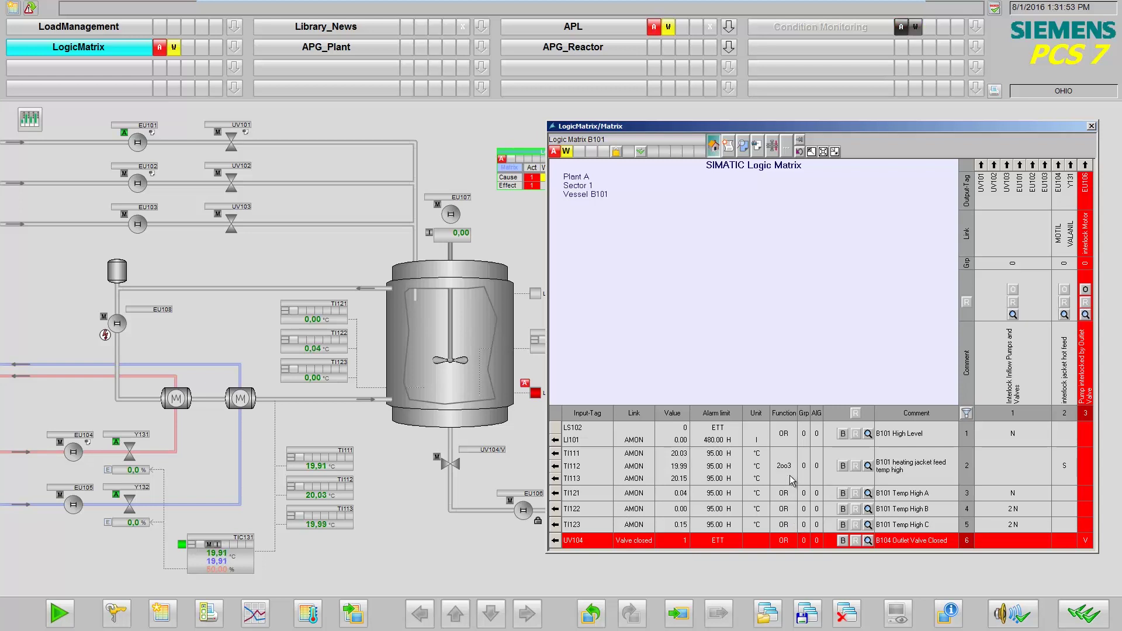
Apply a cause filter of Status = Active to the B101 matrix
click(967, 414)
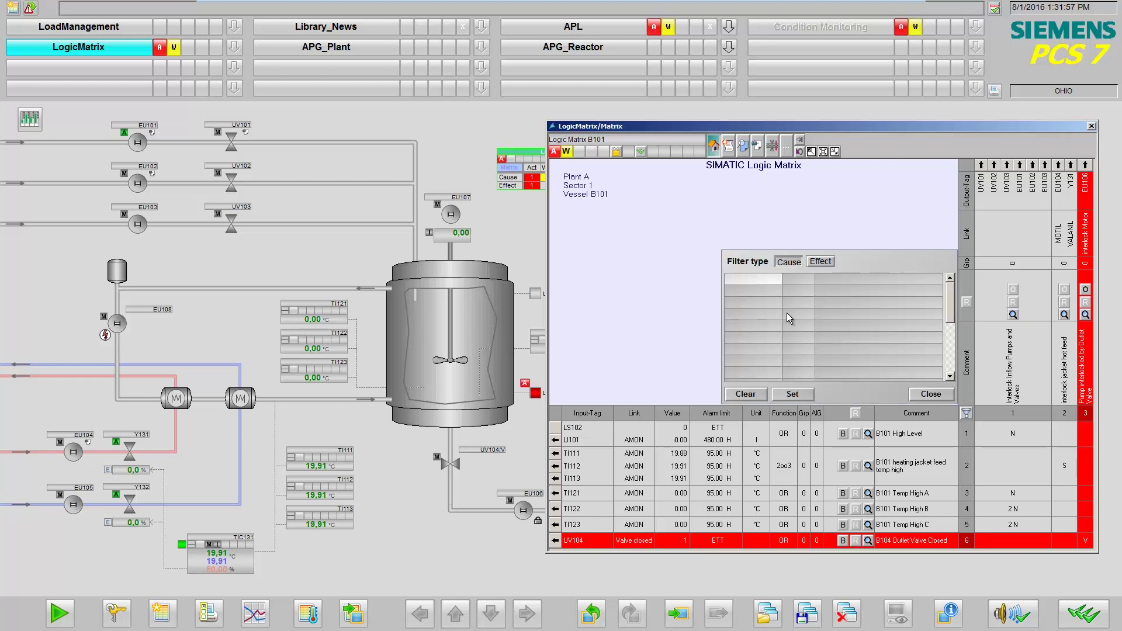
click(790, 262)
click(777, 280)
click(776, 280)
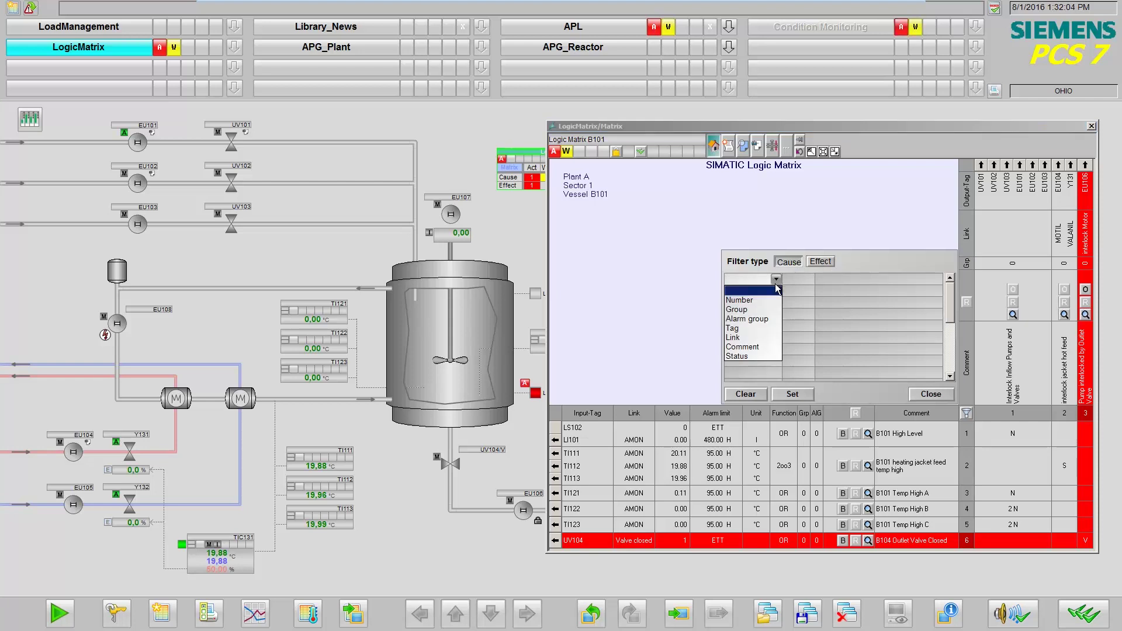
click(758, 355)
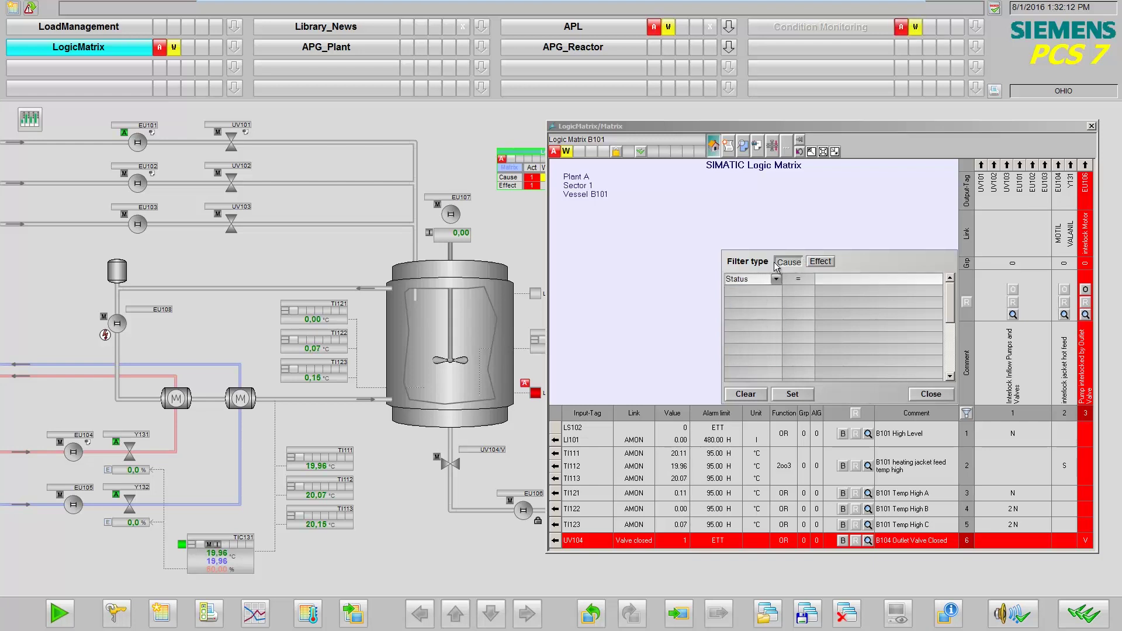
click(840, 279)
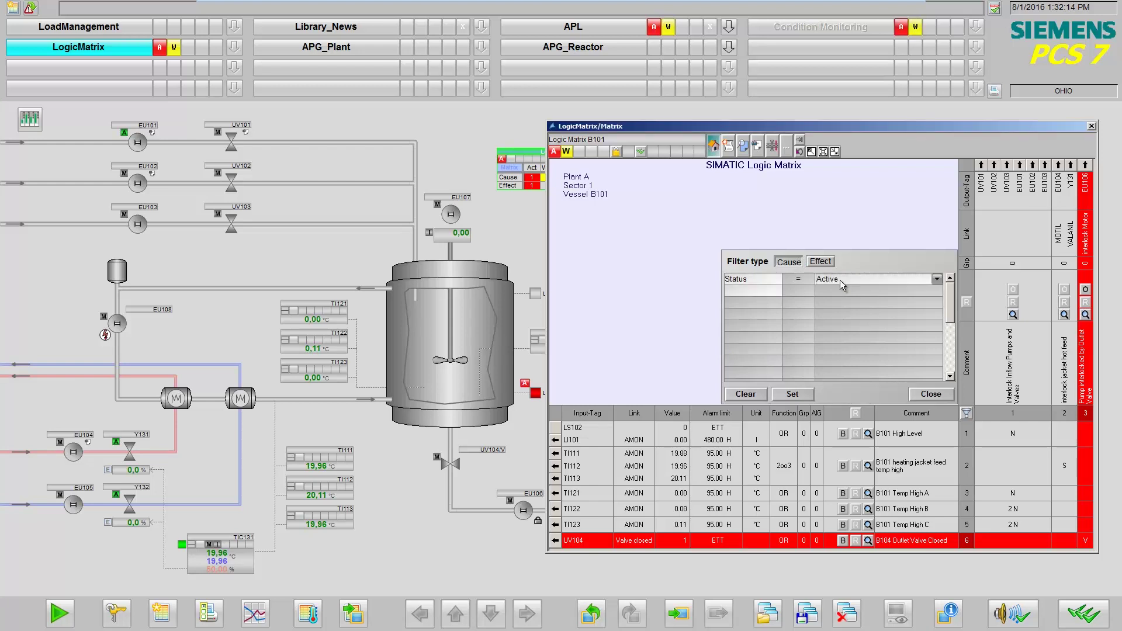
click(793, 394)
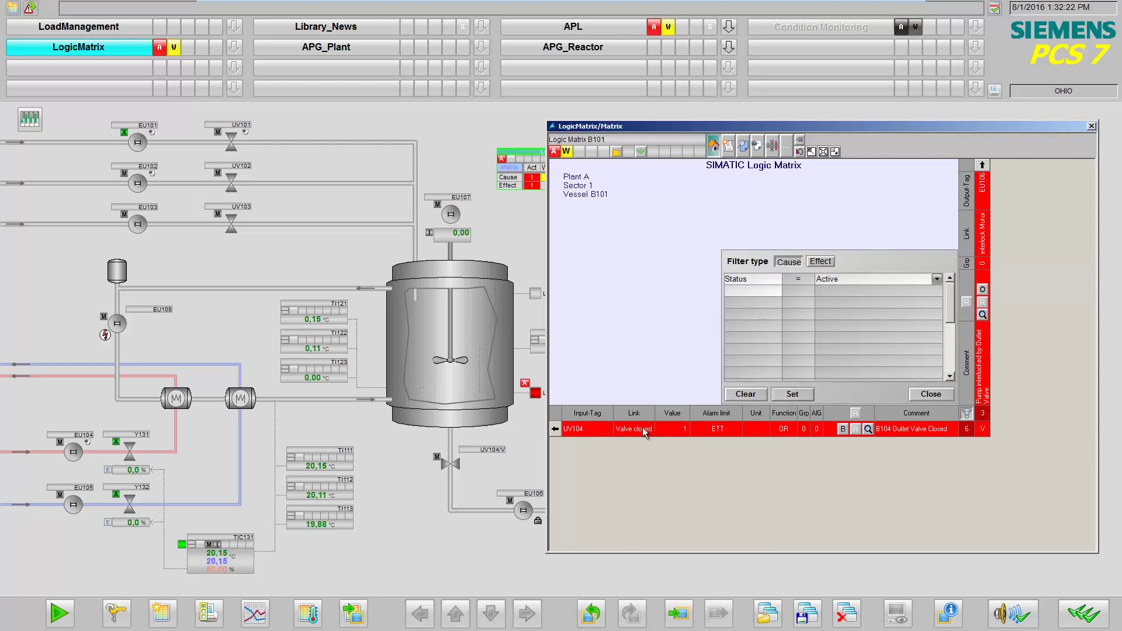
Open the UV104 valve and EU106 motor faceplates, closing the EU106 interlock and stacking them vertically
click(556, 430)
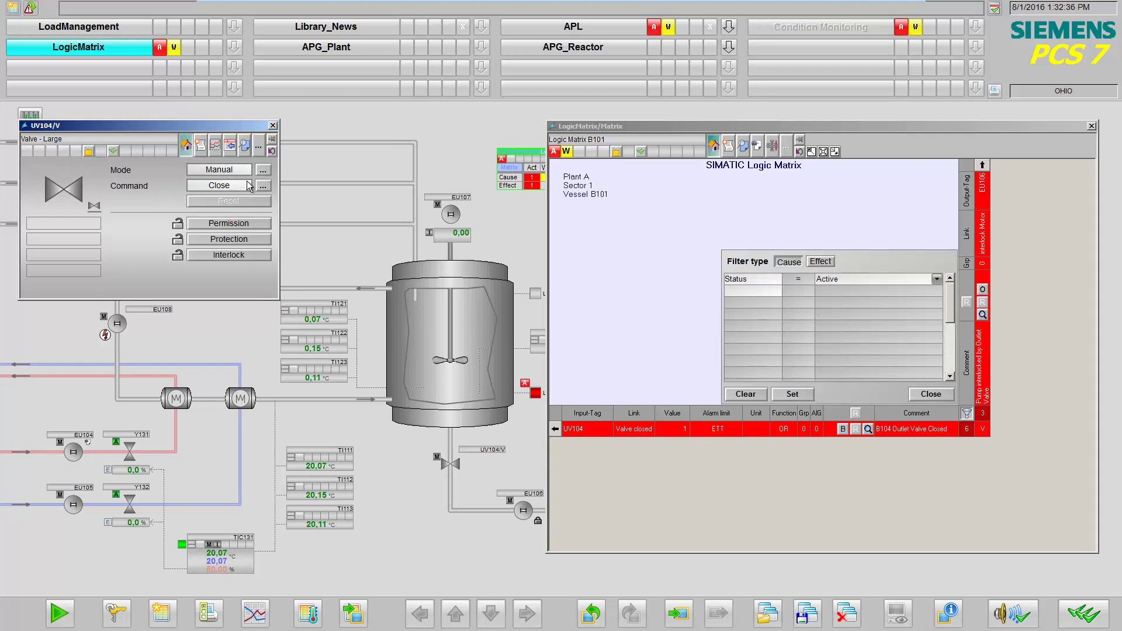
click(983, 166)
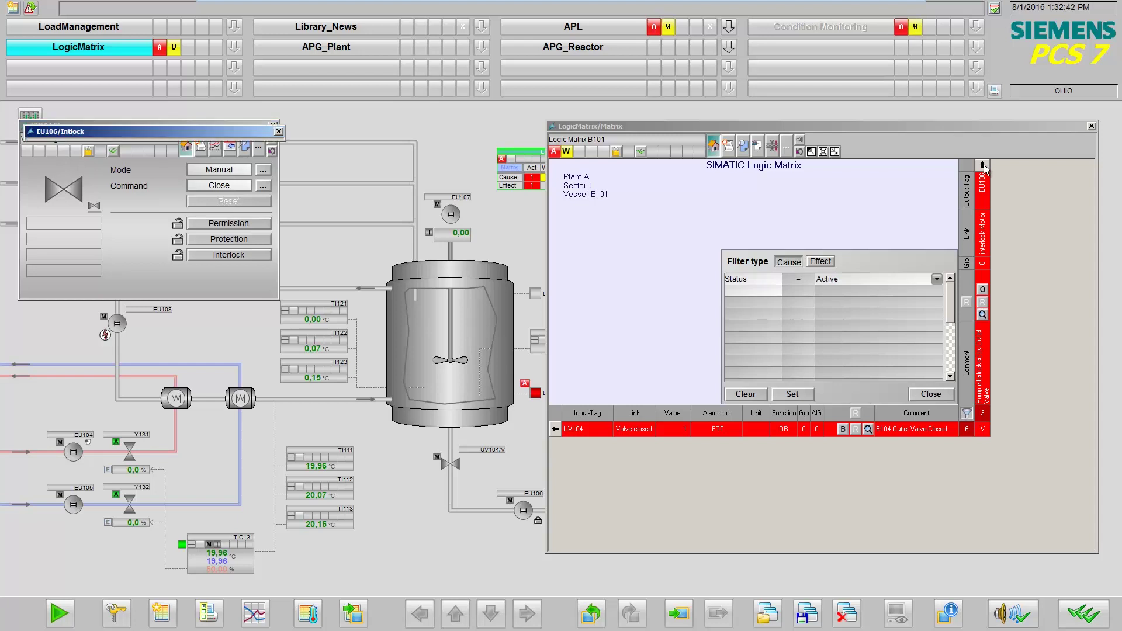
drag(233, 131, 363, 263)
click(401, 401)
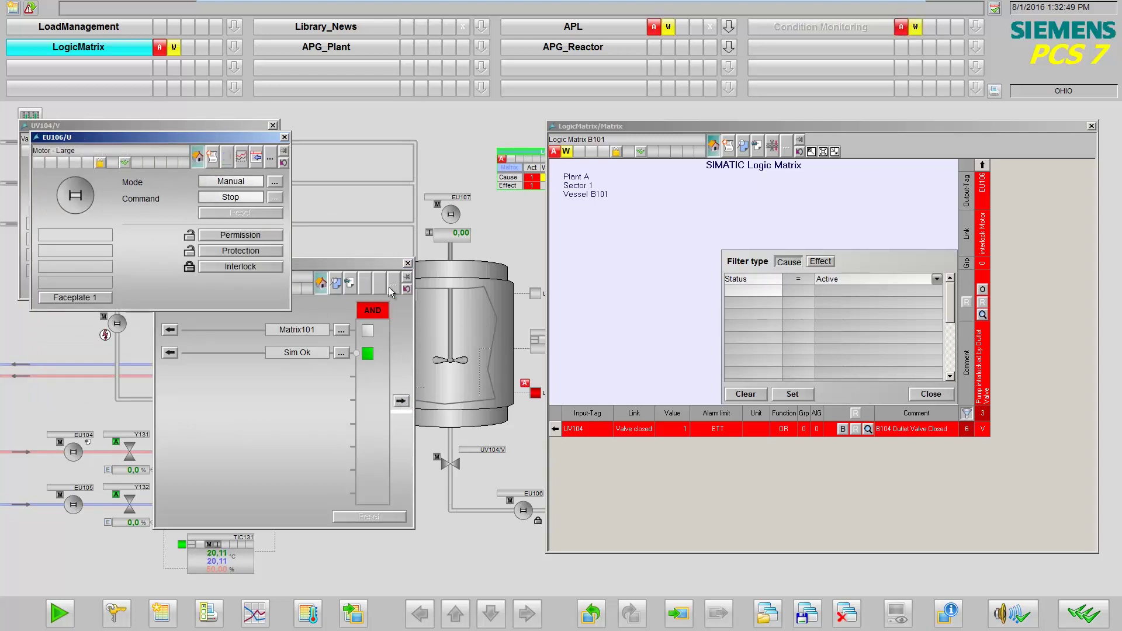
click(407, 264)
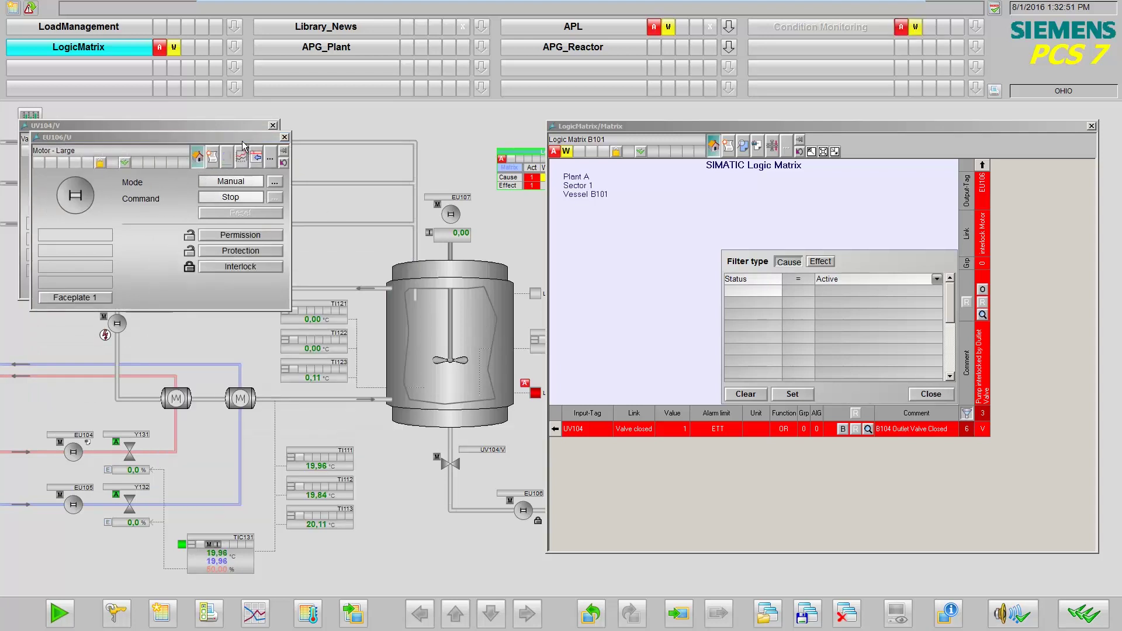
drag(242, 140, 234, 338)
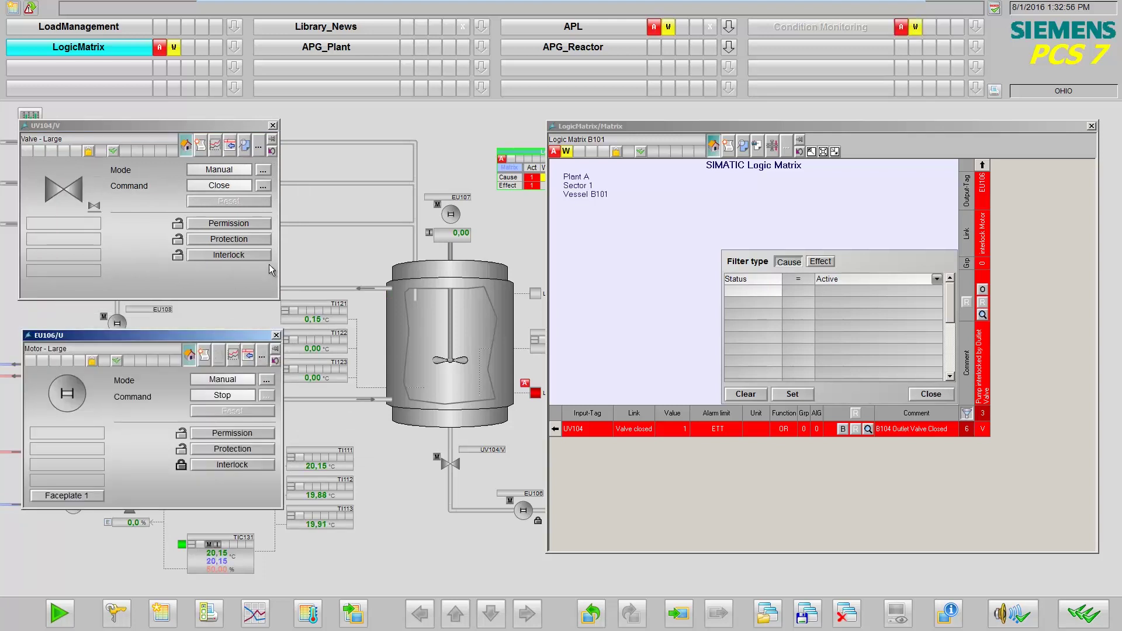
Command UV104 to Open, EU106 to Start, then UV104 to Close
click(263, 186)
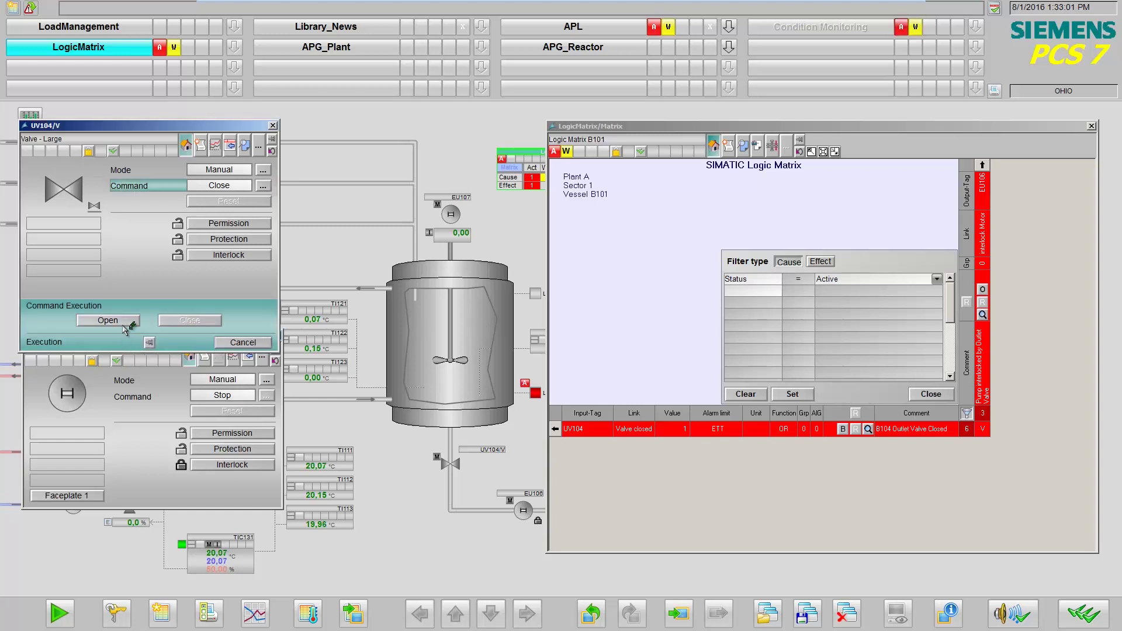
click(124, 323)
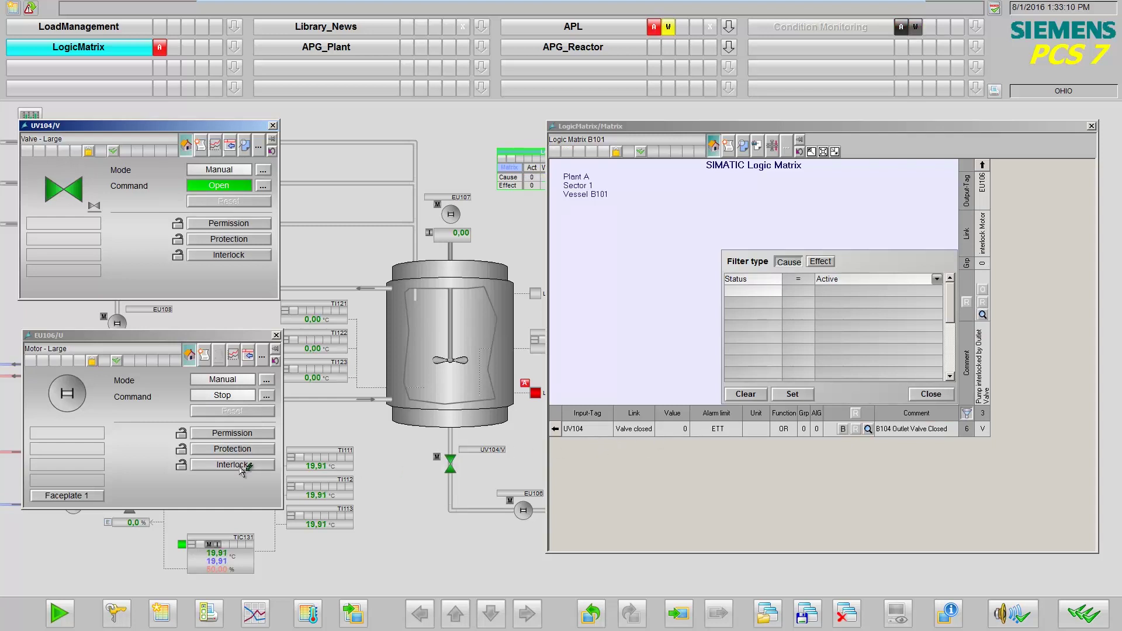
click(266, 395)
click(129, 535)
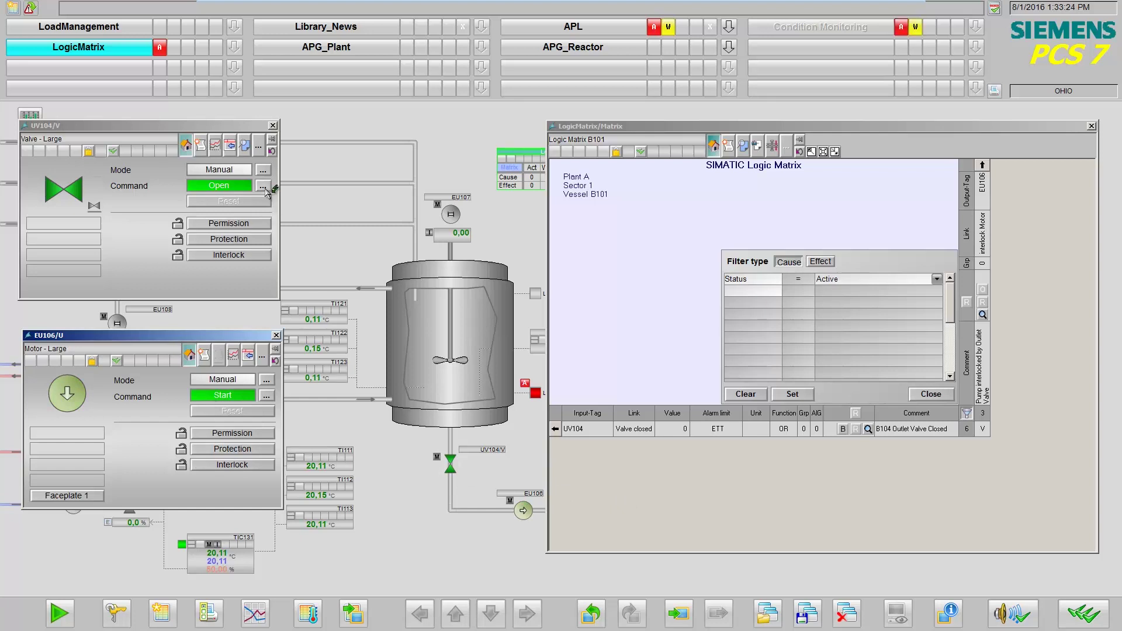
click(188, 241)
click(184, 322)
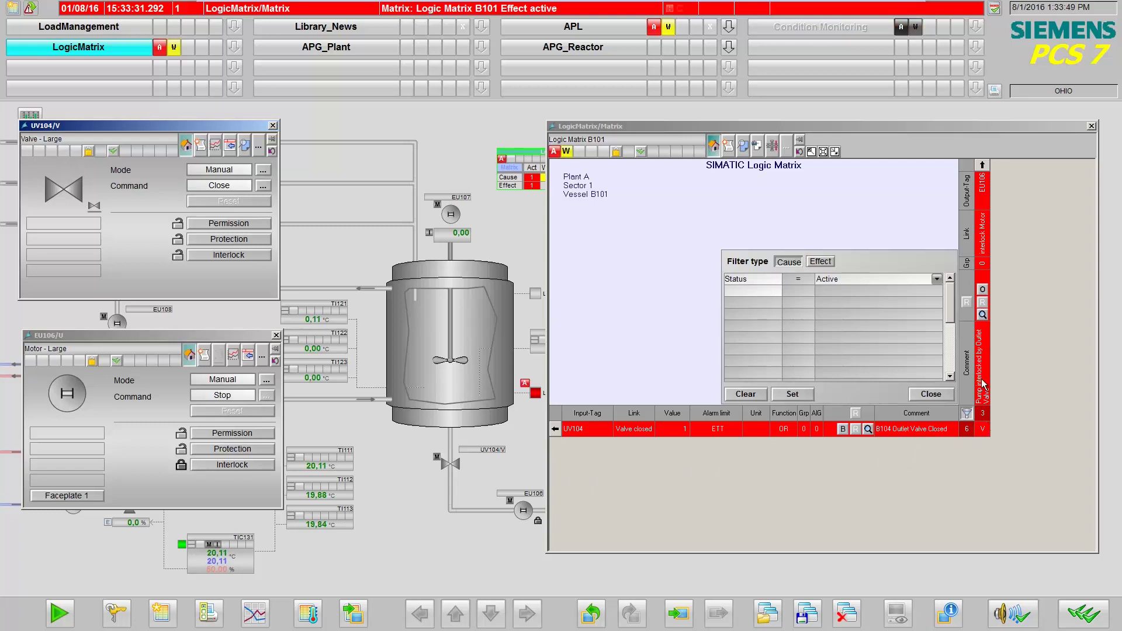
Override the EU106 pump-interlock effect 3 with Set in the Override Execution dialog
click(982, 290)
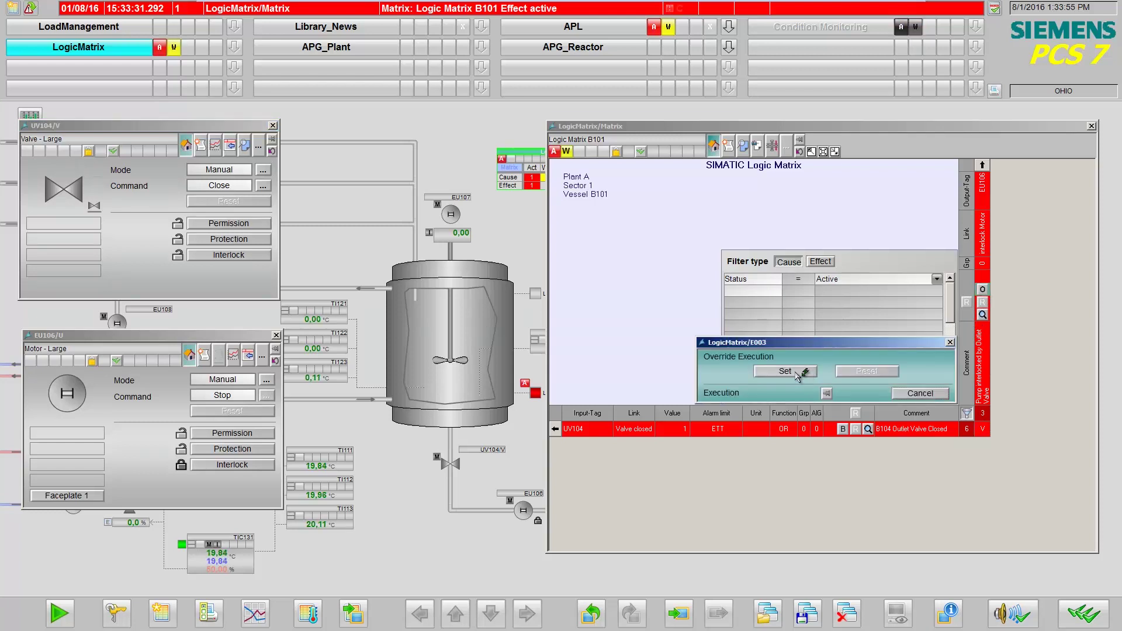
click(795, 372)
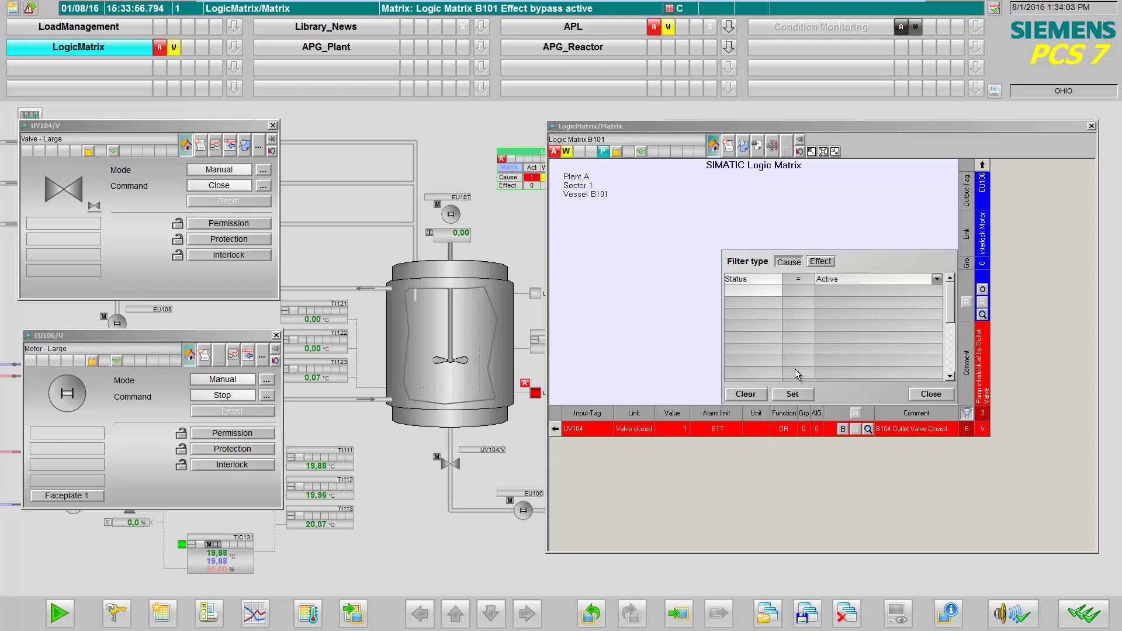
Clear the Status = Active cause filter and move the matrix window back left
click(752, 396)
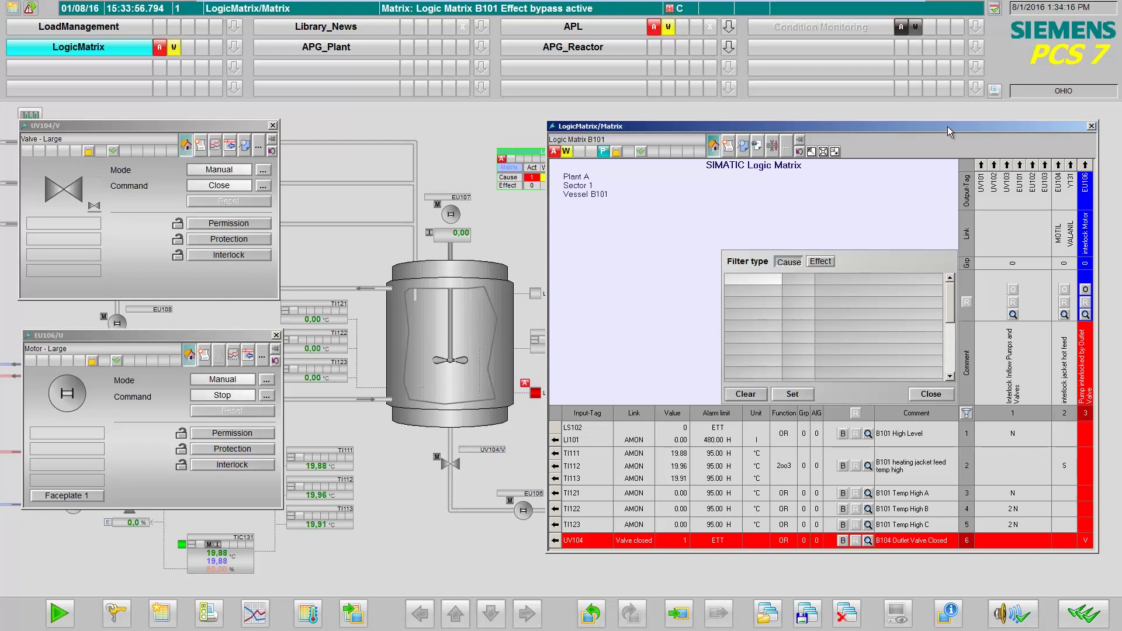
drag(948, 126, 763, 110)
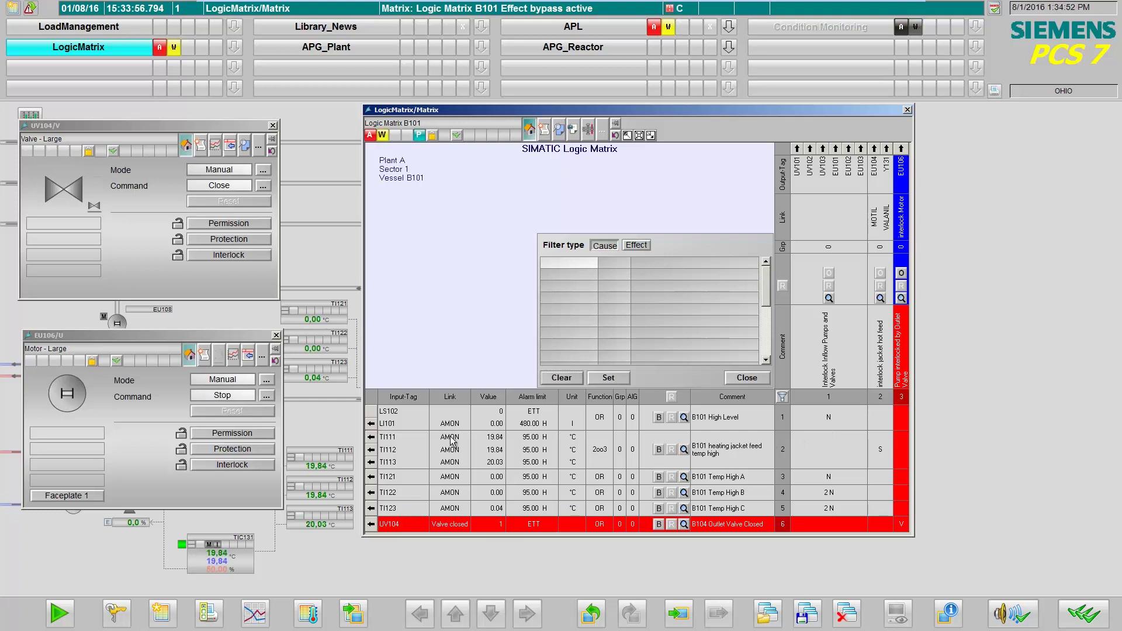
Close the EU106, UV104 and filter windows, then show cause C002's TI111–TI113 limit values
click(278, 336)
click(273, 126)
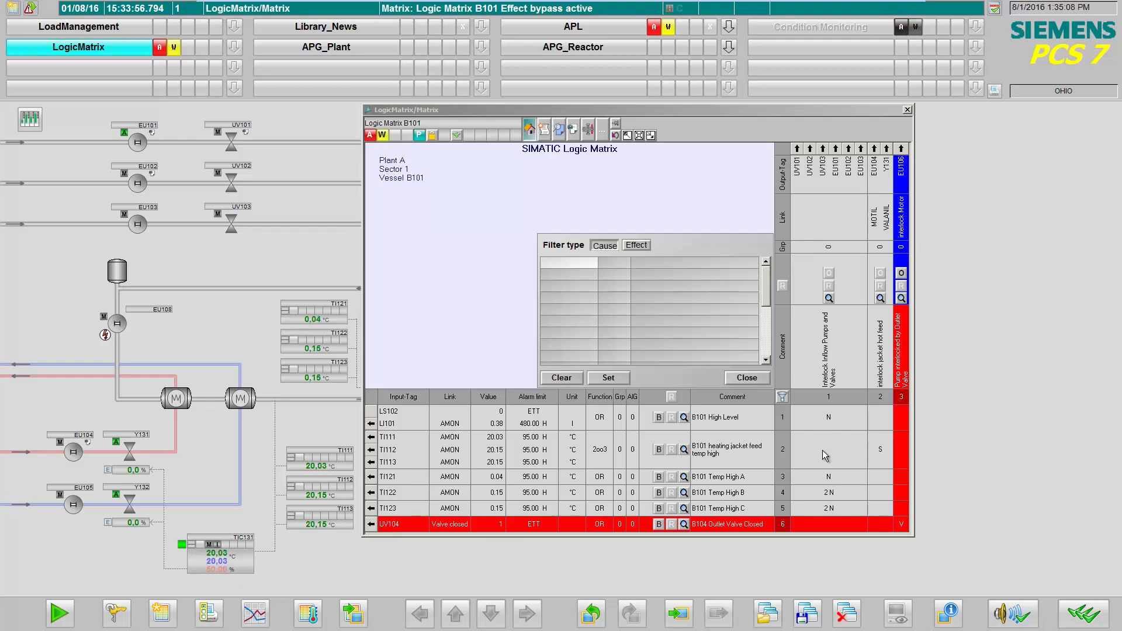
click(759, 381)
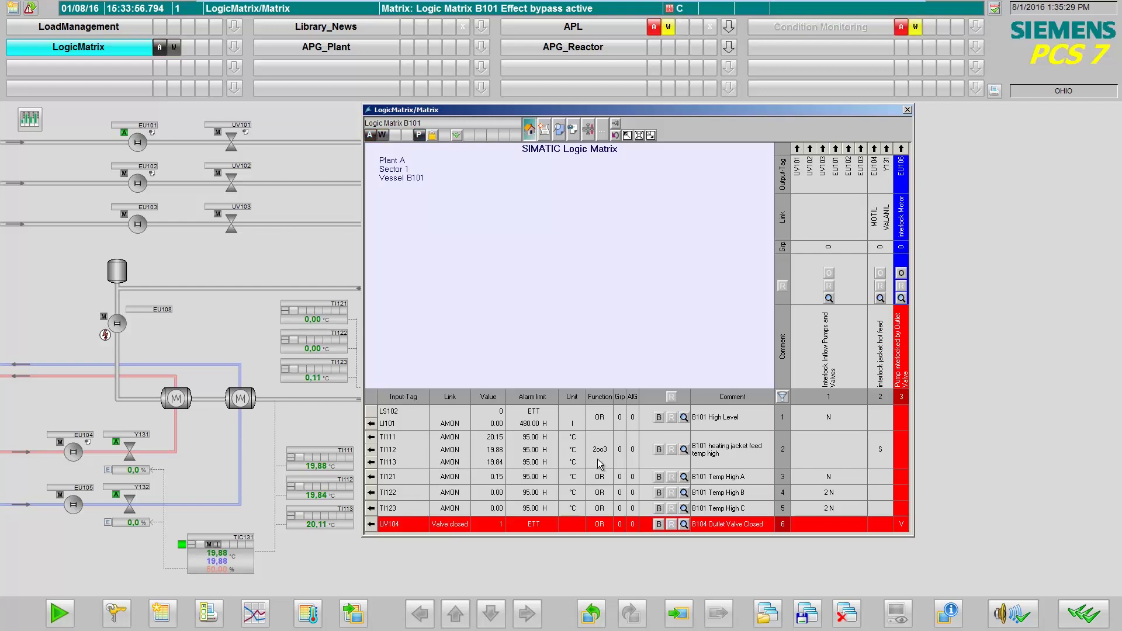
click(684, 452)
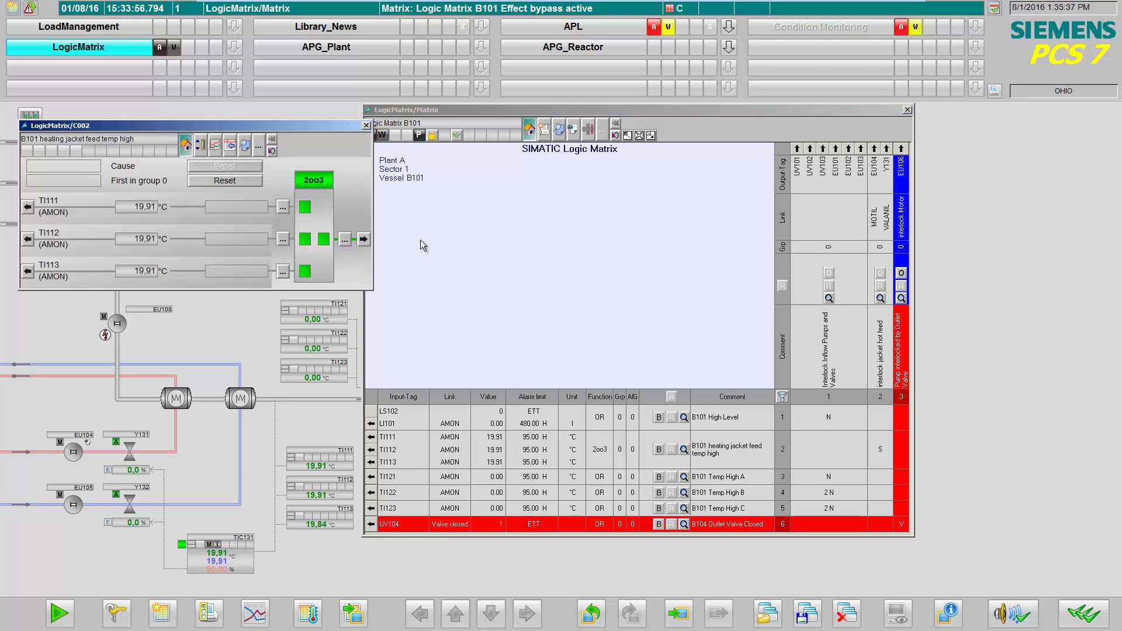
click(200, 147)
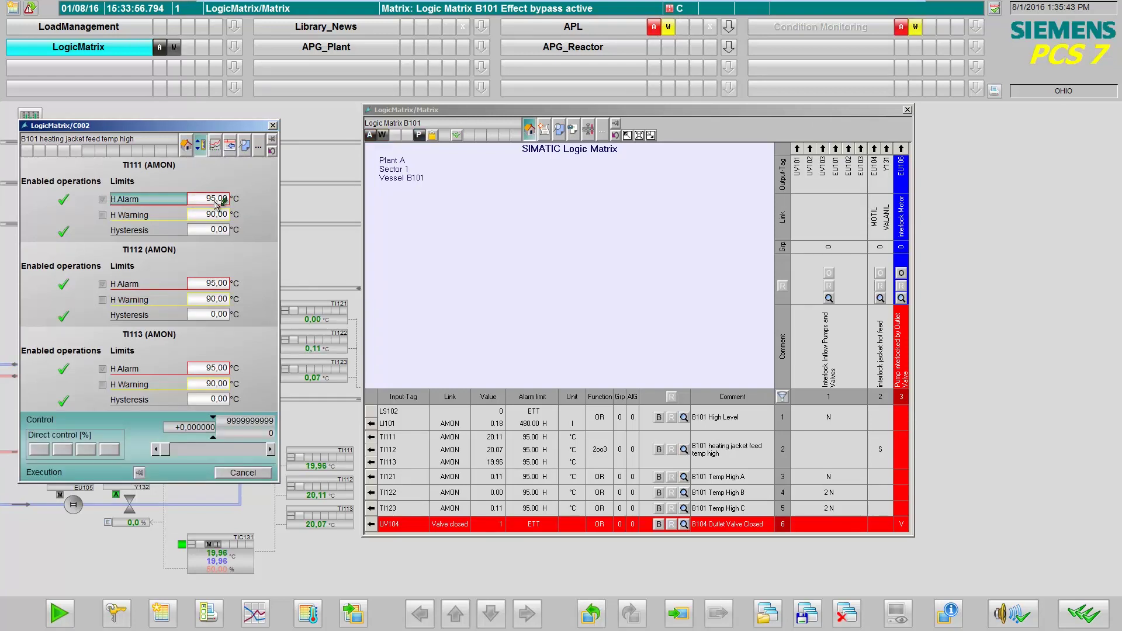
Set the H Alarm limits of TI111 and TI113 to 5.00 °C
click(218, 199)
key(Return)
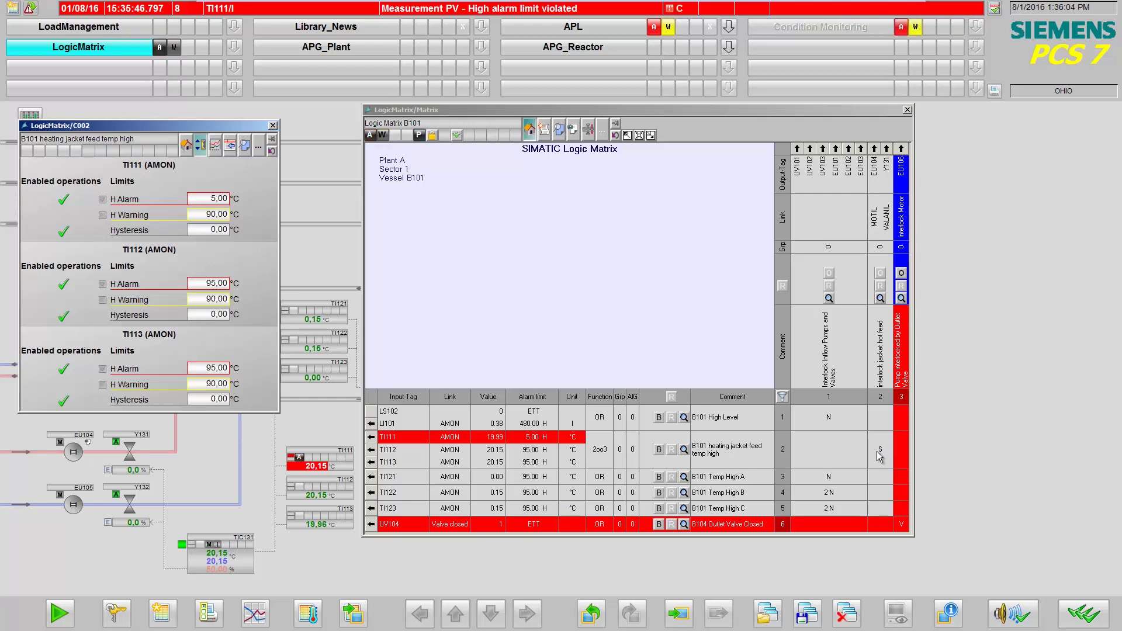
click(211, 371)
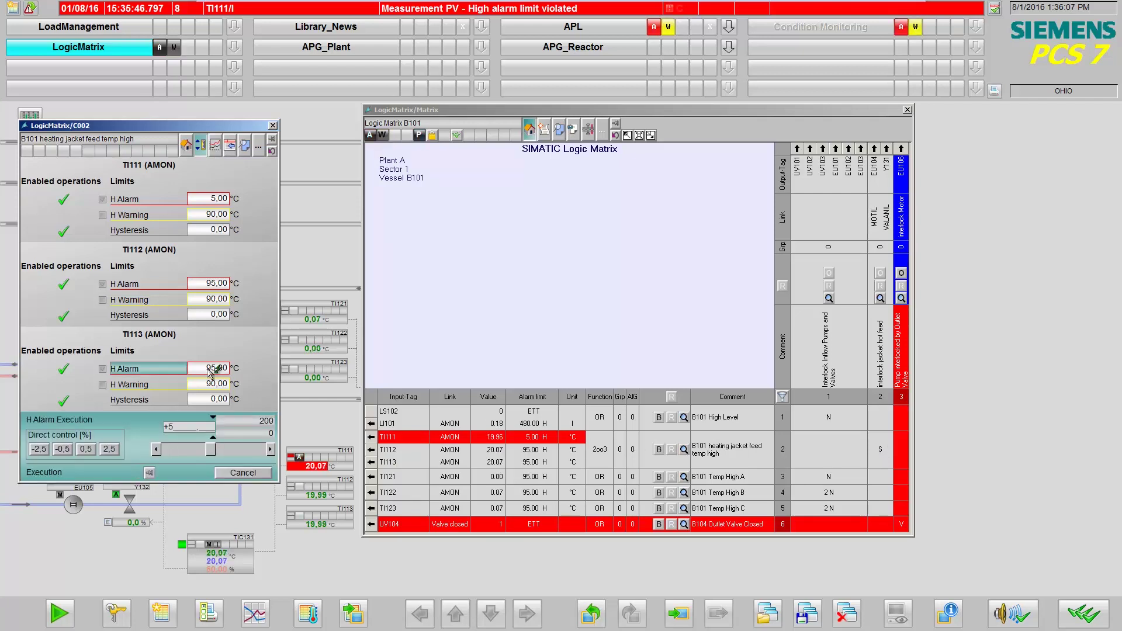
key(Return)
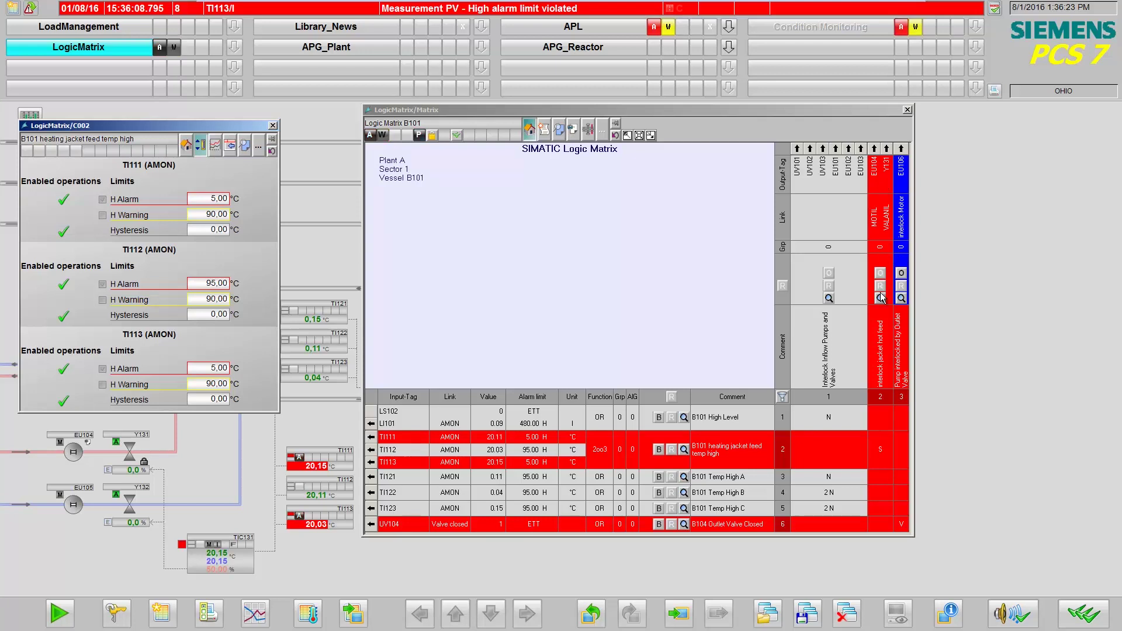
Reopen cause C002, open its filtered matrix, and place effect E002's faceplate over the matrix
click(273, 126)
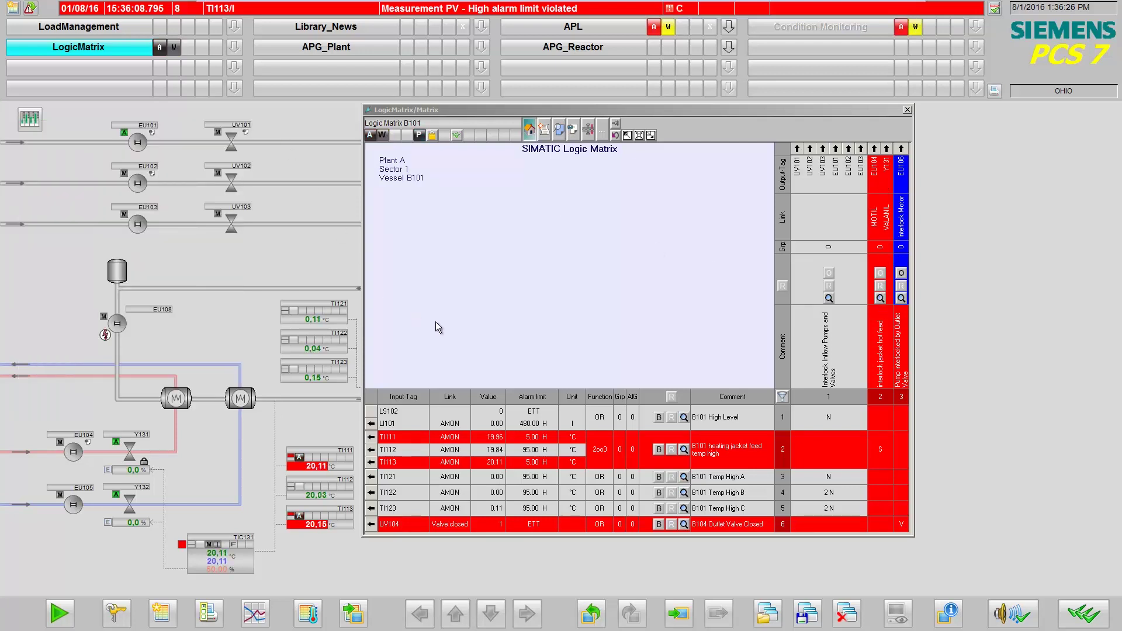
click(684, 454)
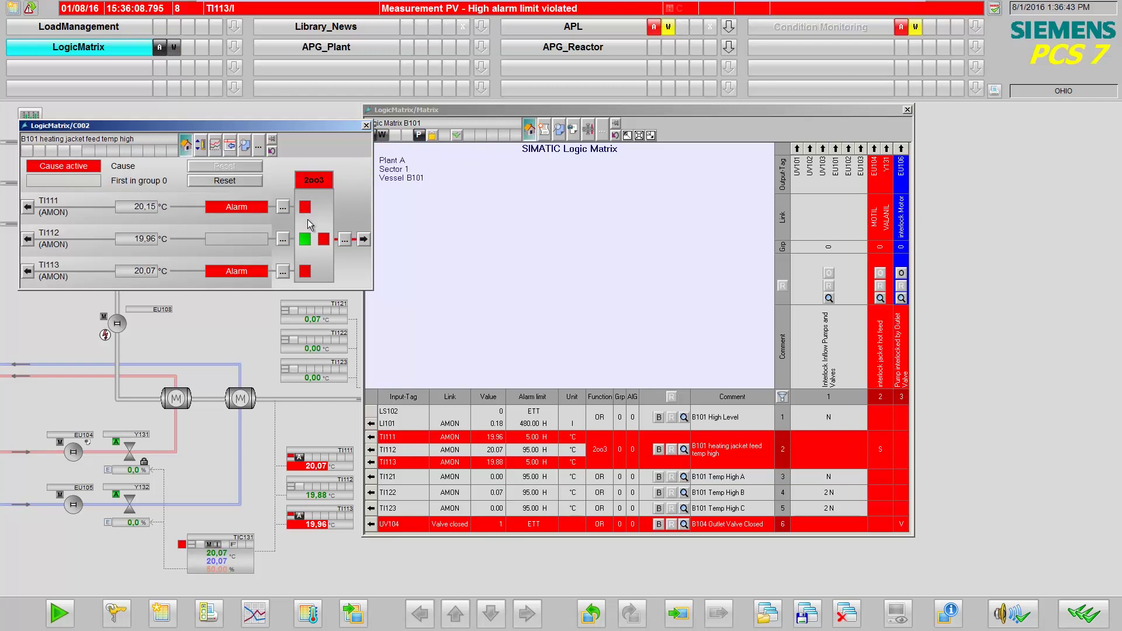
click(365, 240)
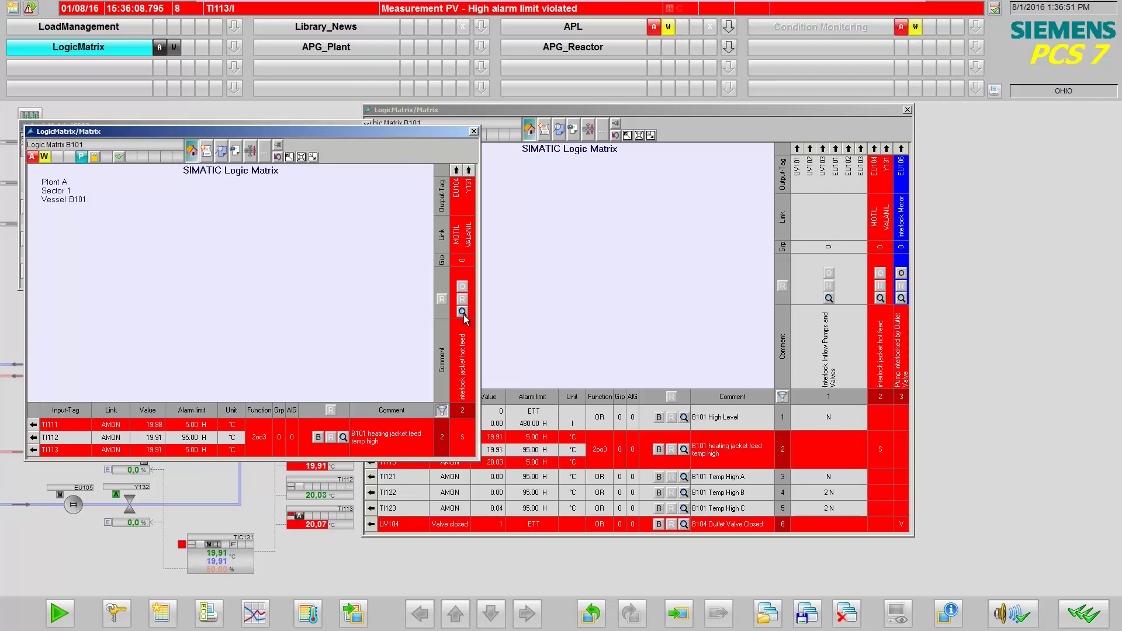
click(462, 313)
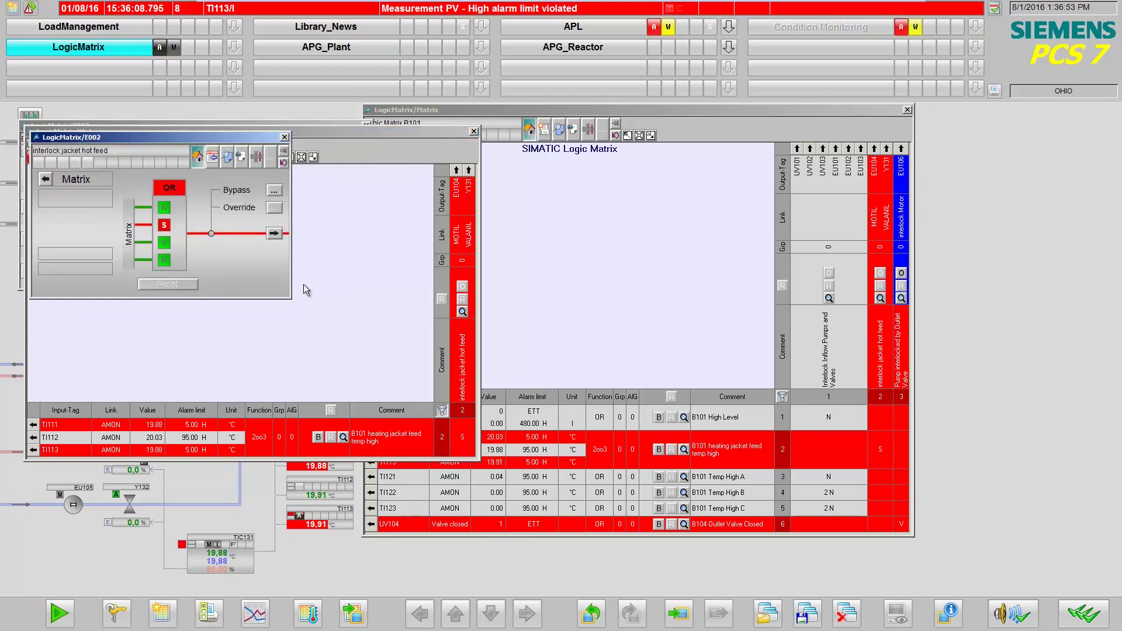
drag(242, 138, 642, 196)
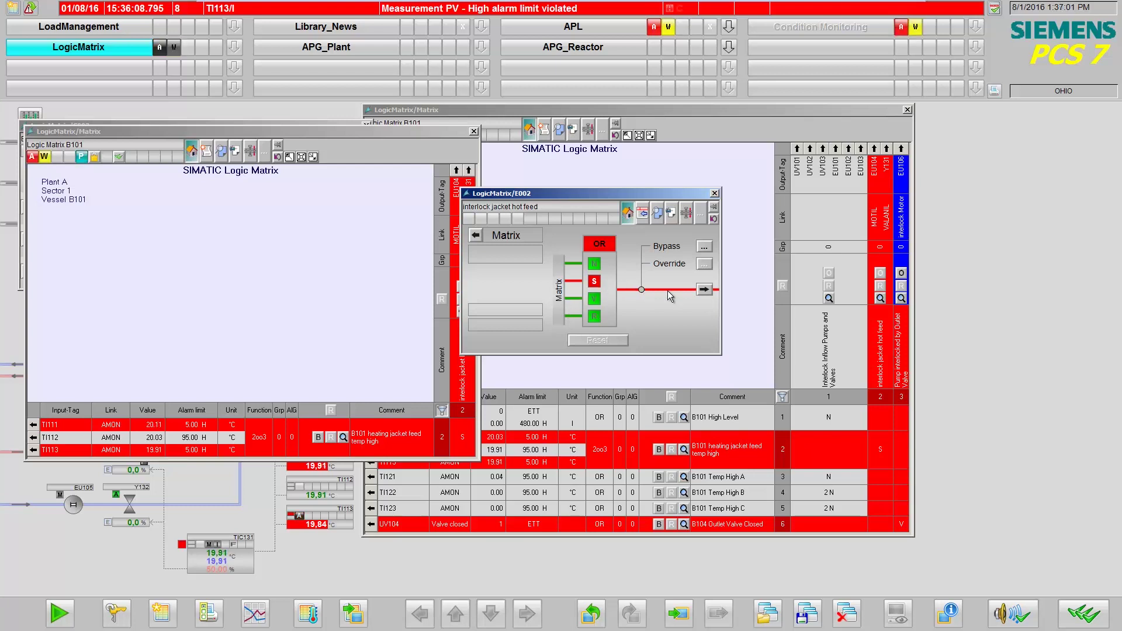
Close the extra Logic Matrix window, then set and reset the bypass on effect E002
click(474, 132)
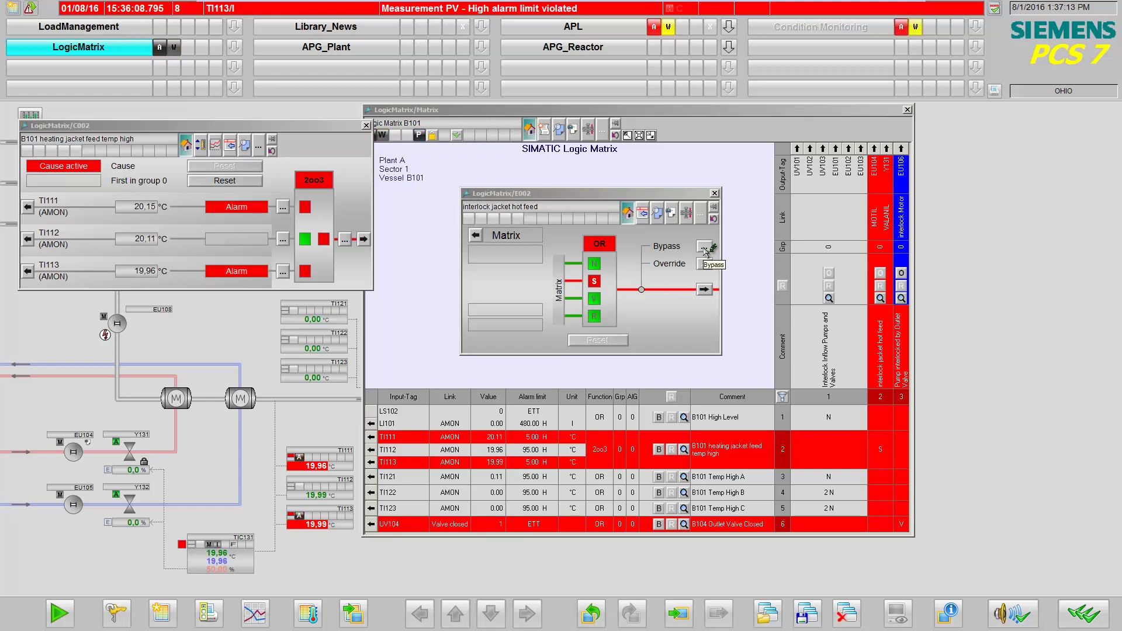
click(706, 248)
click(569, 378)
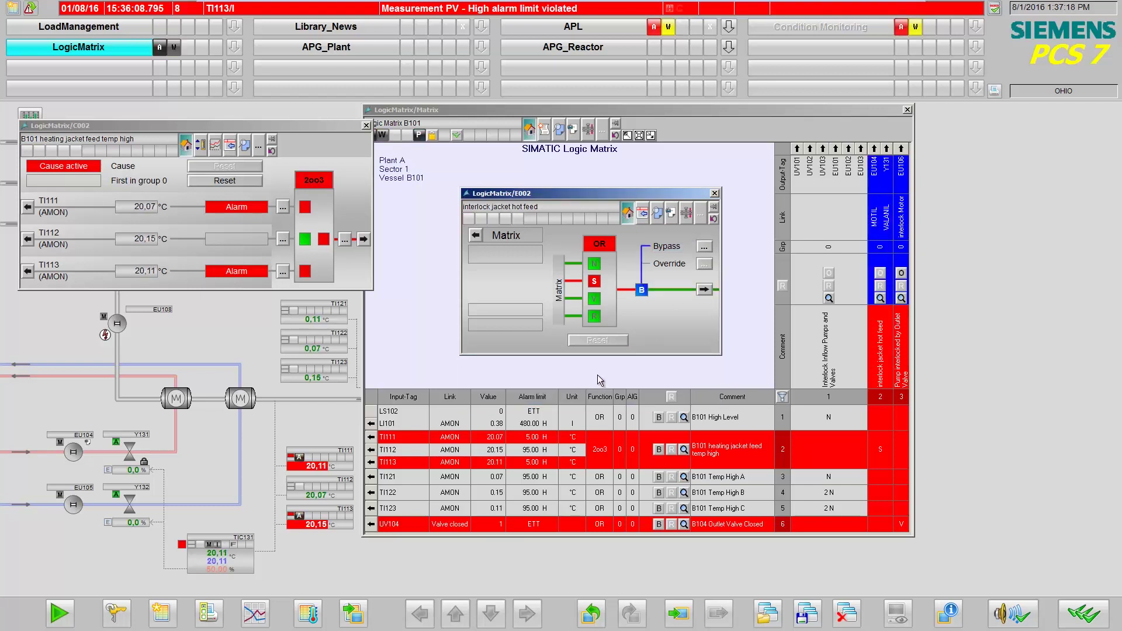
click(705, 247)
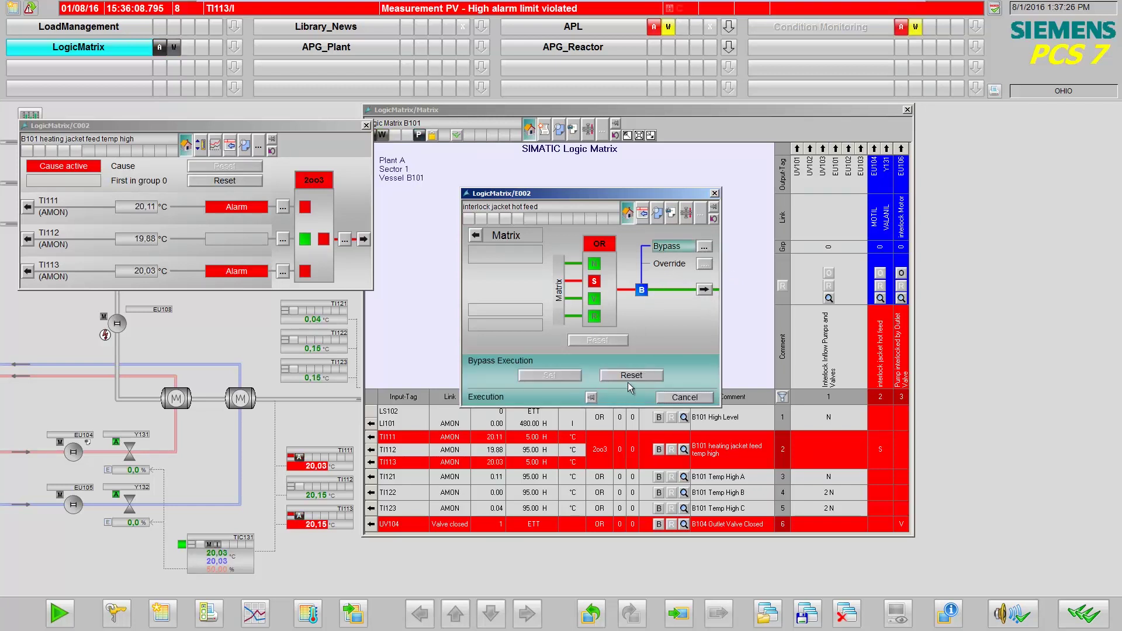
click(634, 376)
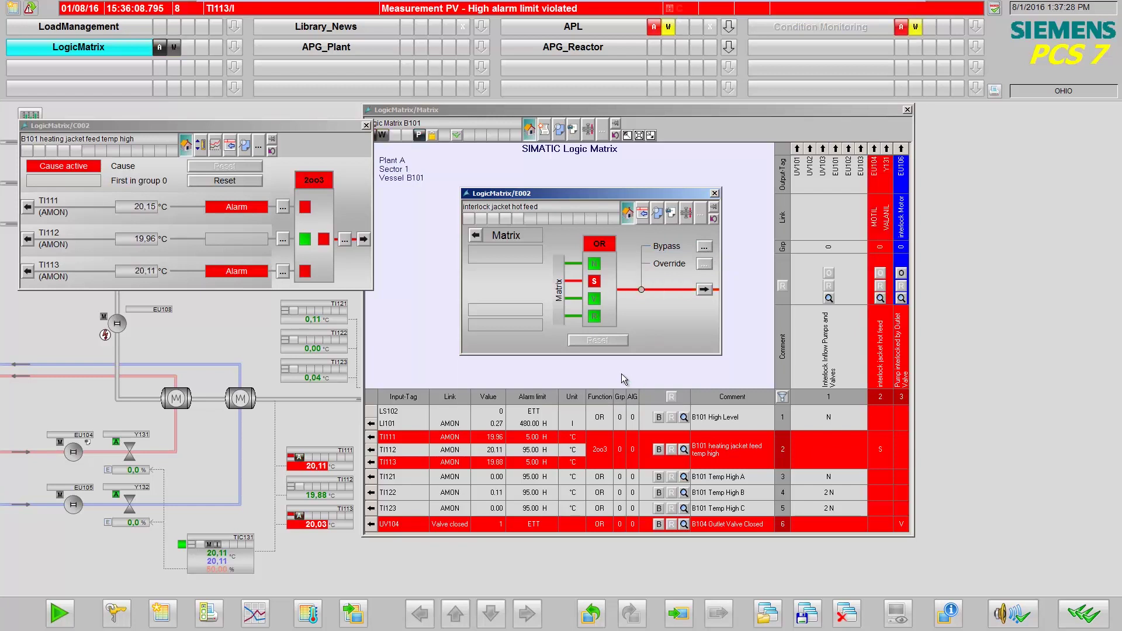
Set the bypass on TI113 in the C002 faceplate, reset it, then set it again
click(282, 273)
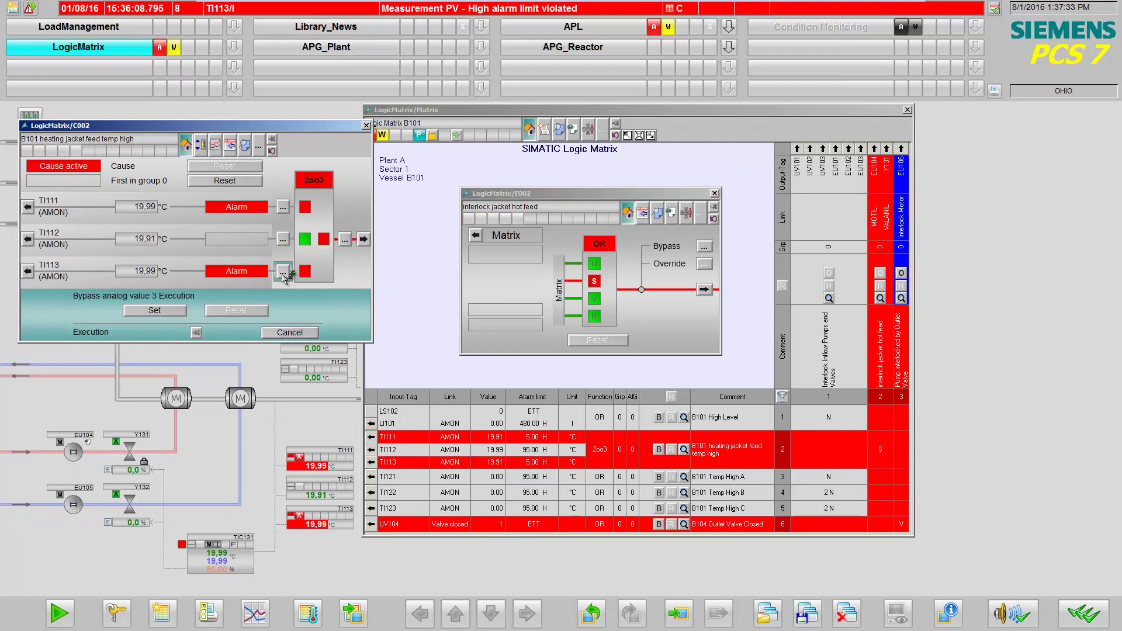
click(154, 311)
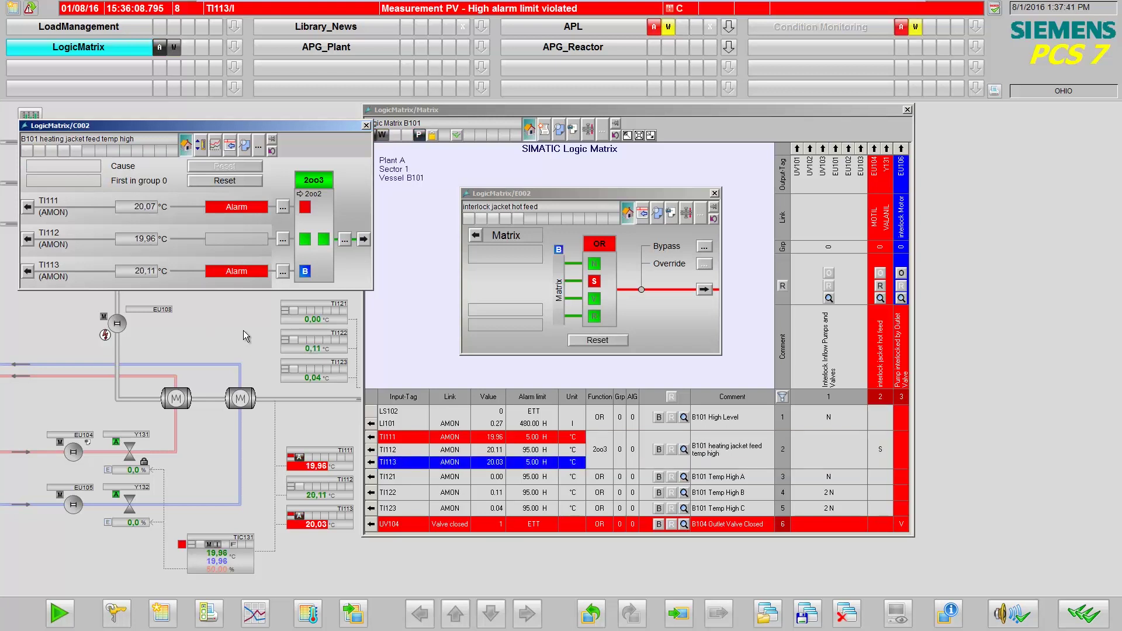
click(283, 273)
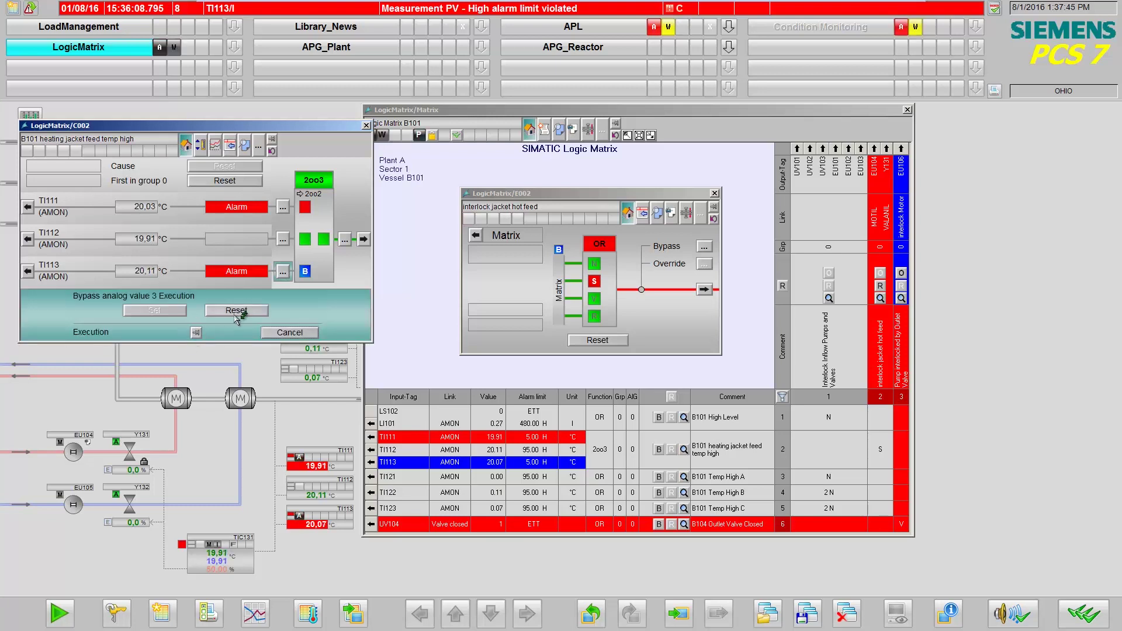
click(236, 311)
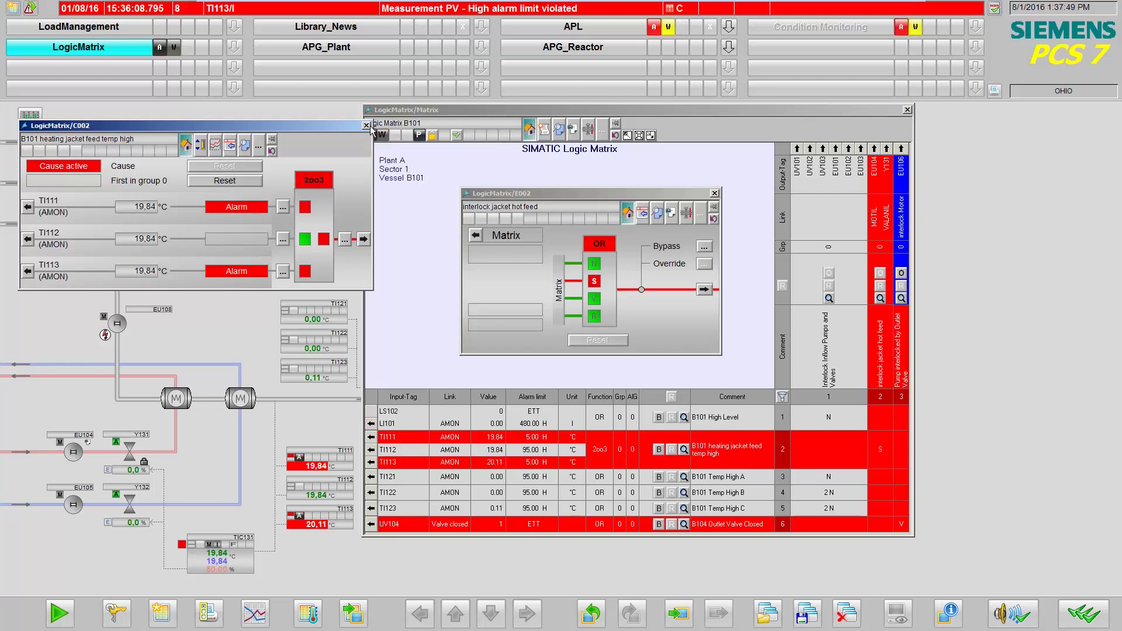
click(283, 272)
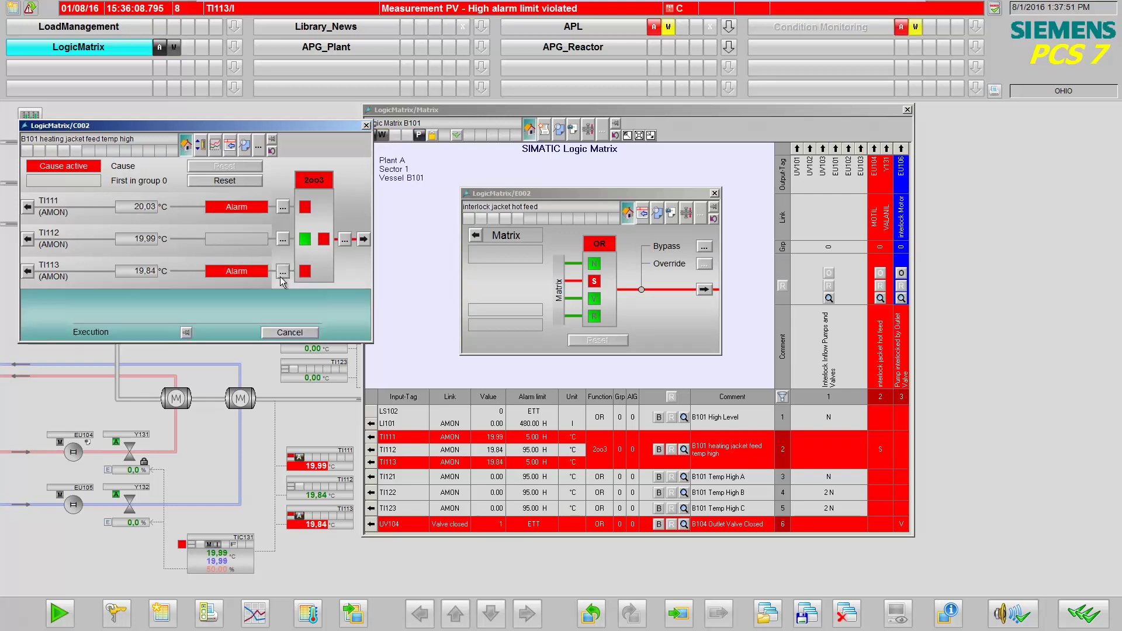
click(166, 313)
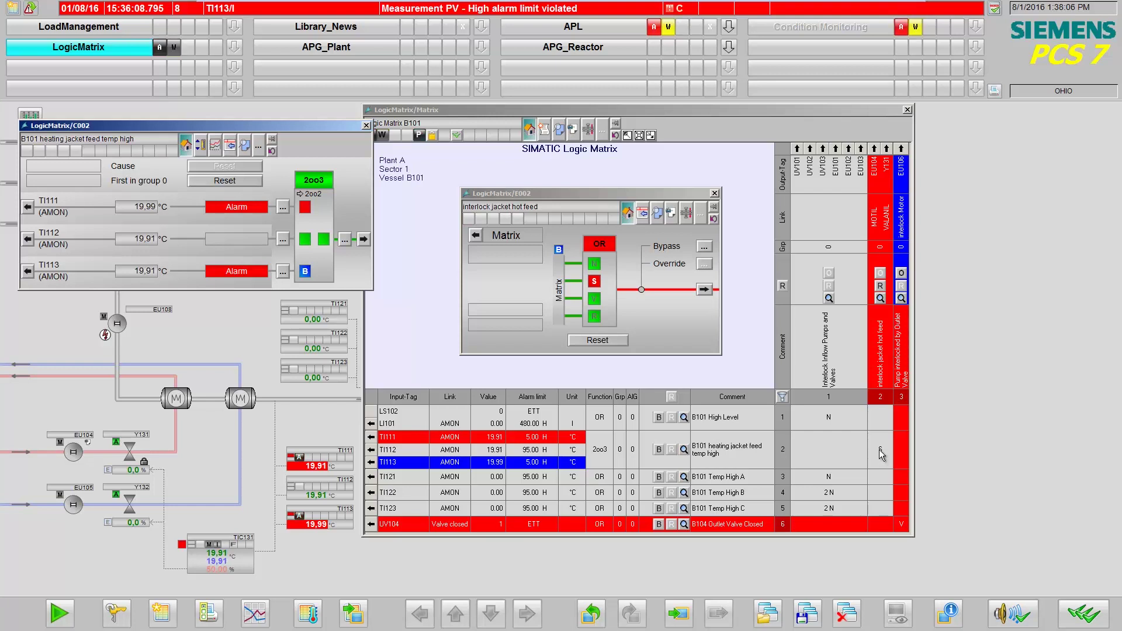
Reset effect E002 from the EU104 column's R button and confirm in Effect Execution
click(881, 286)
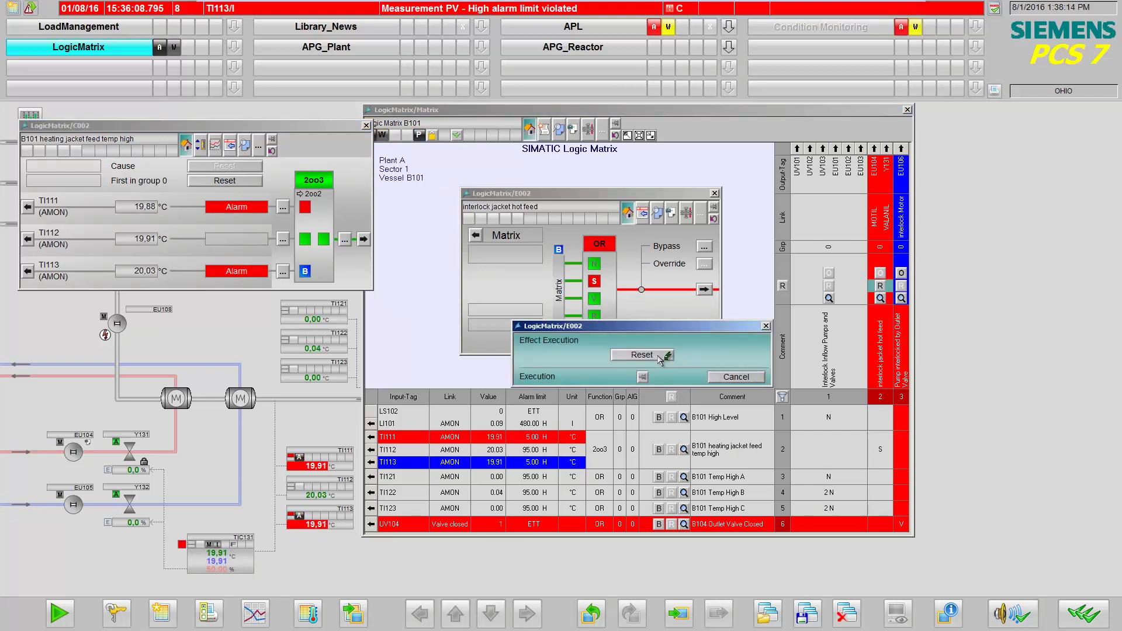
click(660, 358)
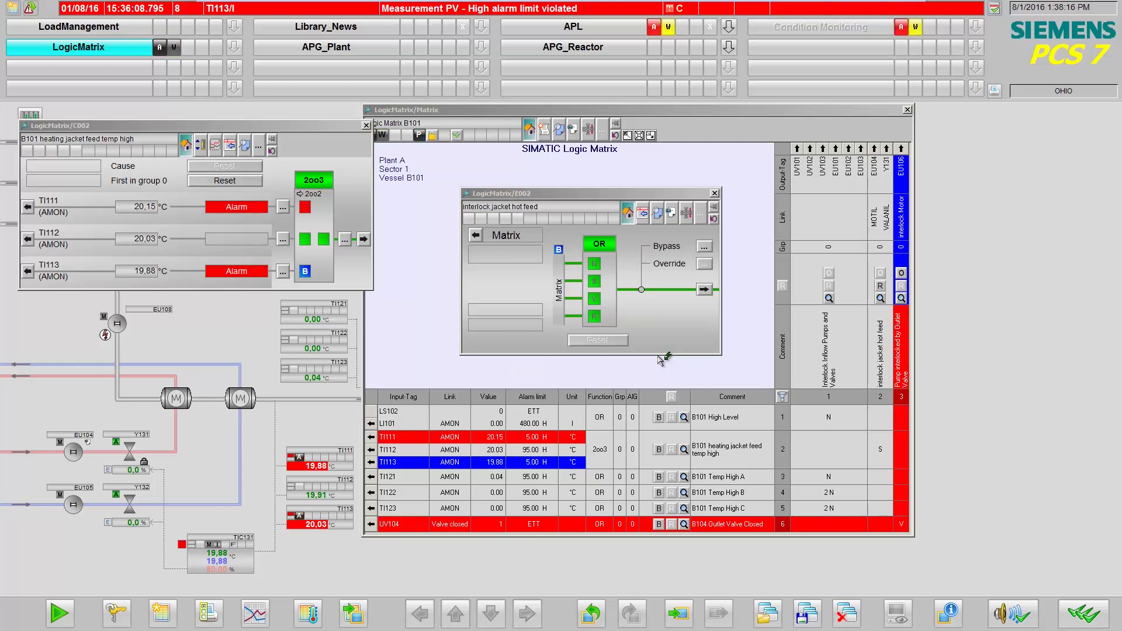